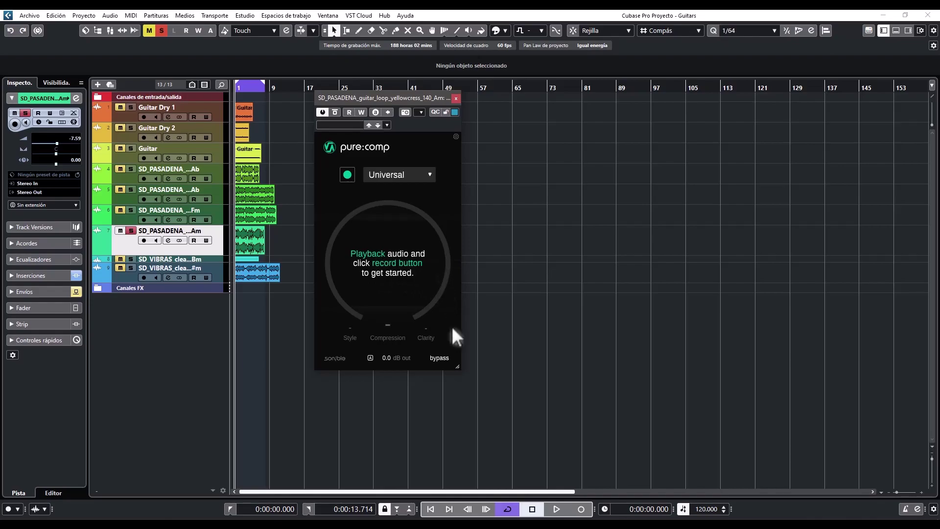
Enlarge the pure:comp plug-in window and move it higher on the screen
drag(456, 370, 517, 426)
drag(454, 98, 456, 66)
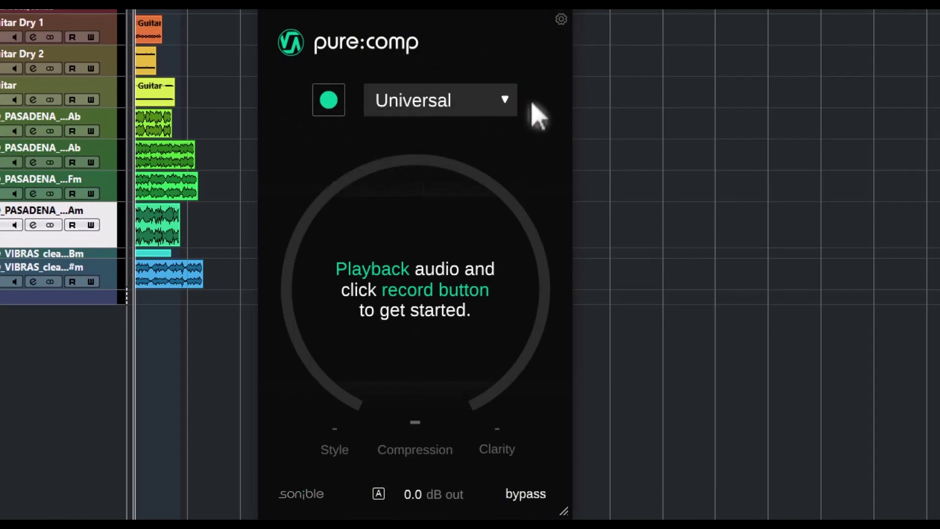
Review the available source profiles from Universal to Mix | Hard and keep Universal selected
click(504, 101)
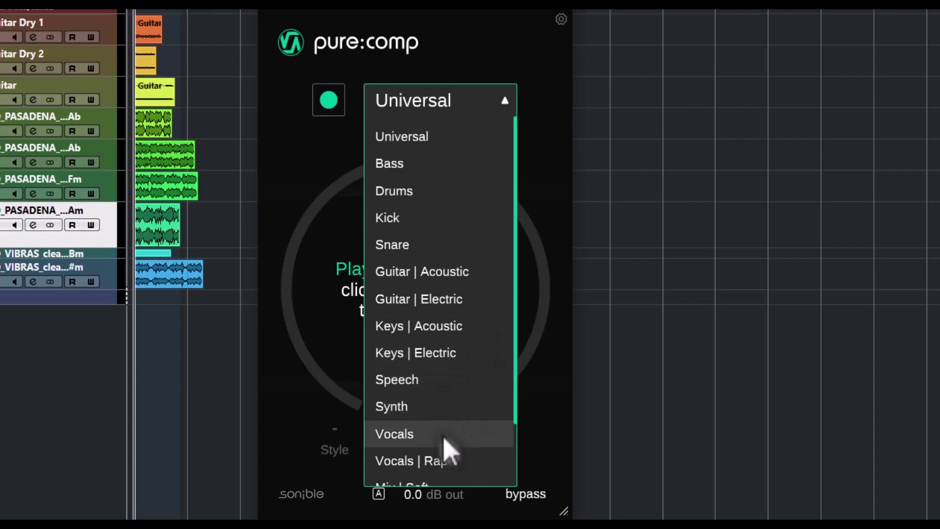
scroll(456, 462, down, 1)
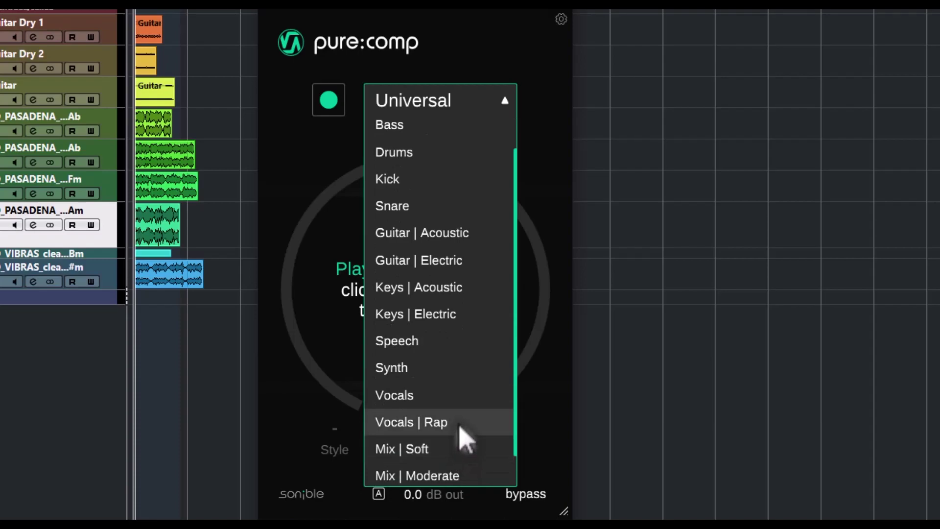
scroll(464, 456, down, 1)
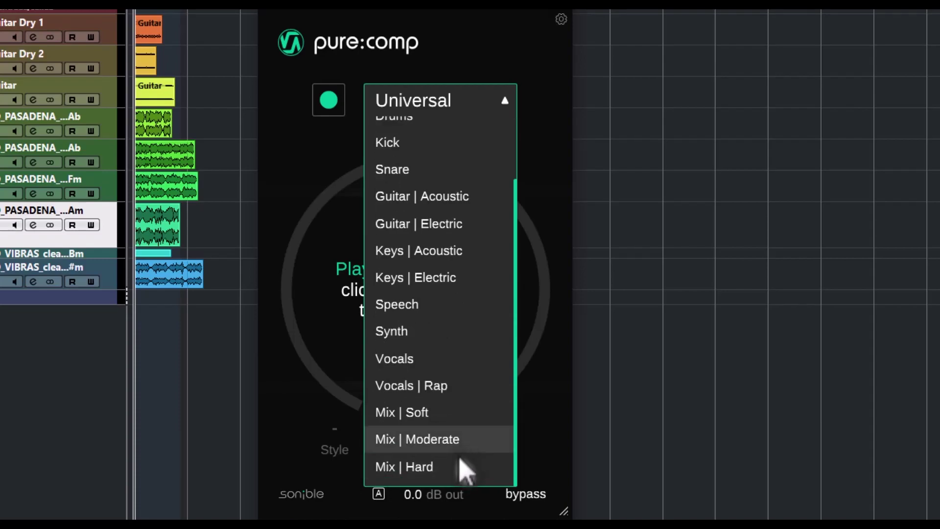
scroll(467, 377, up, 3)
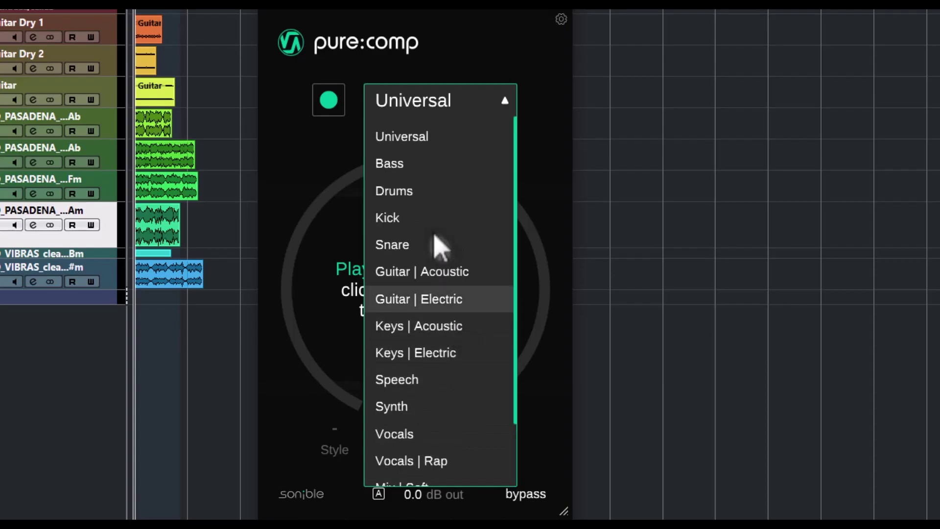
click(435, 138)
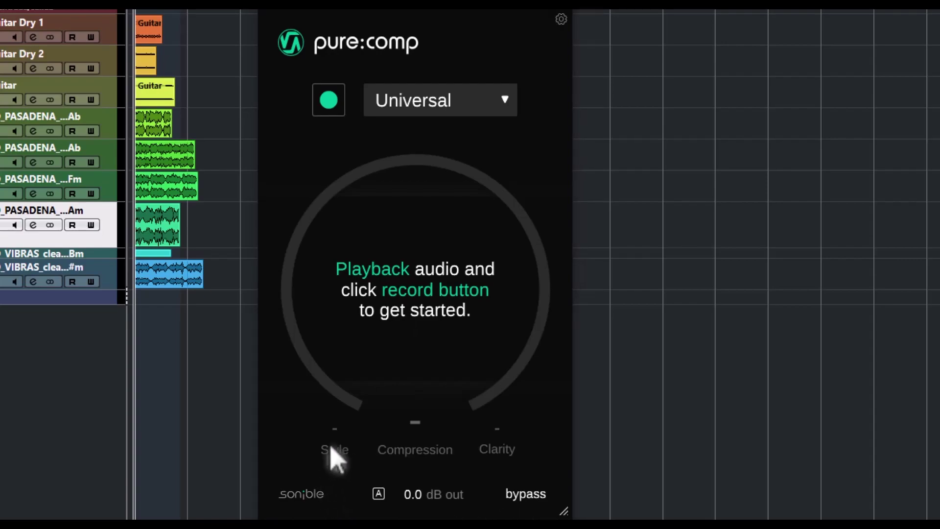
Choose the Guitar | Electric profile and let the plug-in learn compression settings from the playing guitar loop
mouse_move(325, 455)
click(514, 104)
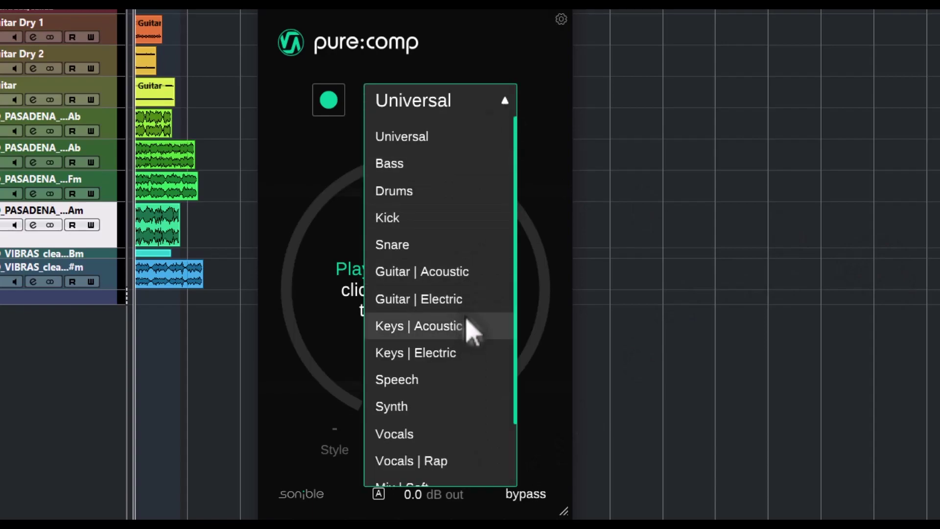
click(439, 300)
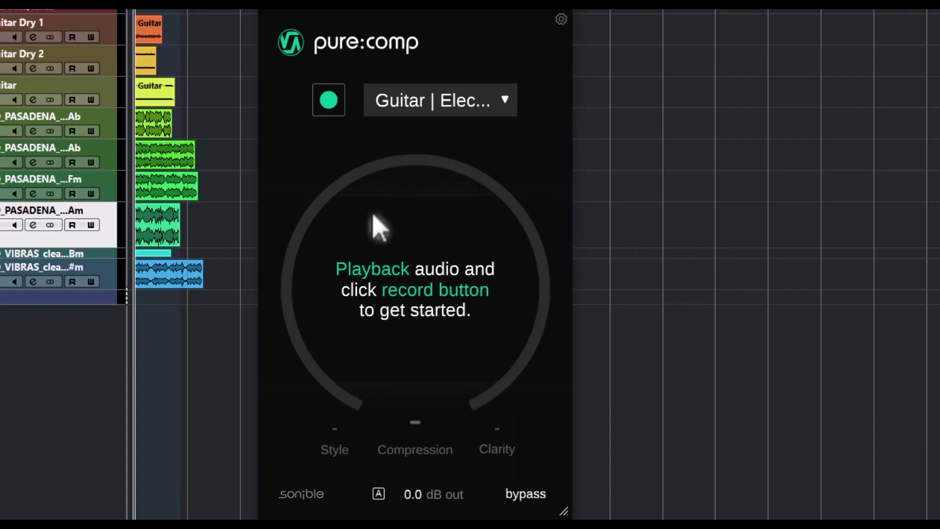
click(330, 102)
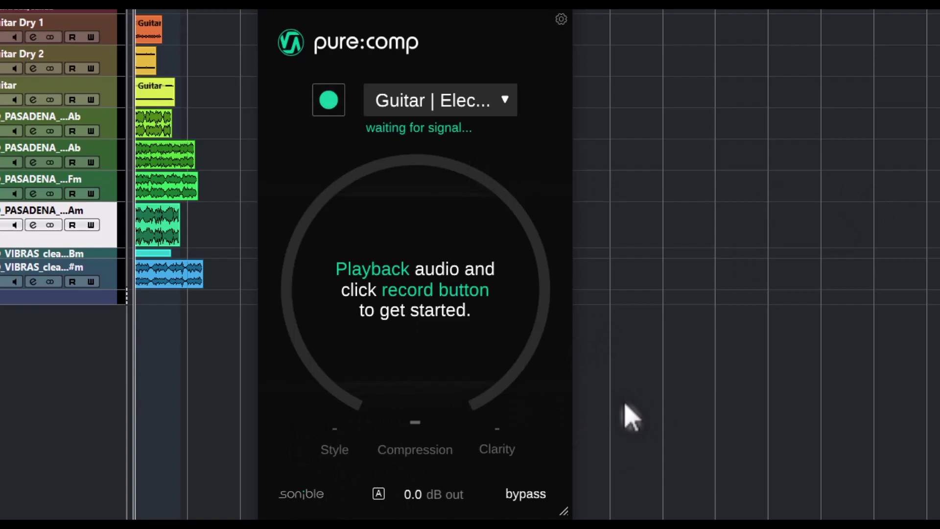
key(space)
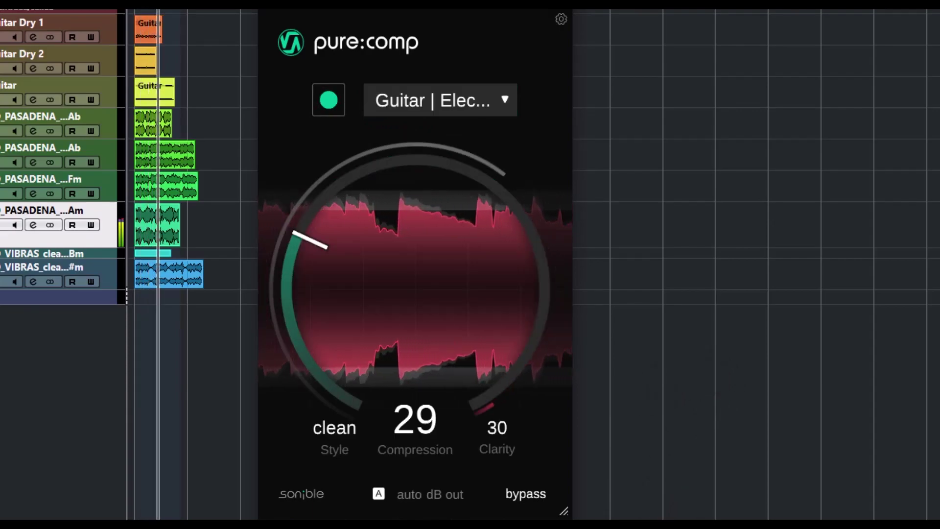
key(space)
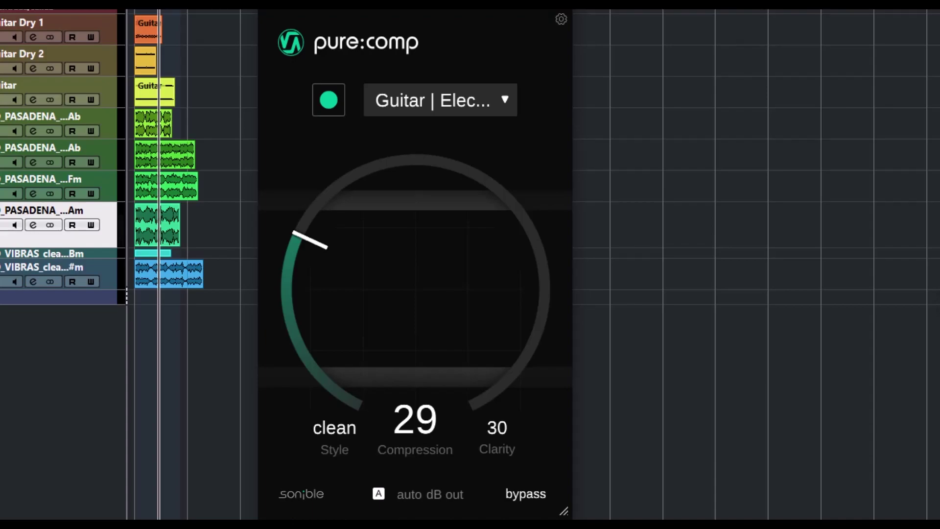
Try the mixed and dirty compression styles with a small compression adjustment, and return the style to clean
click(336, 443)
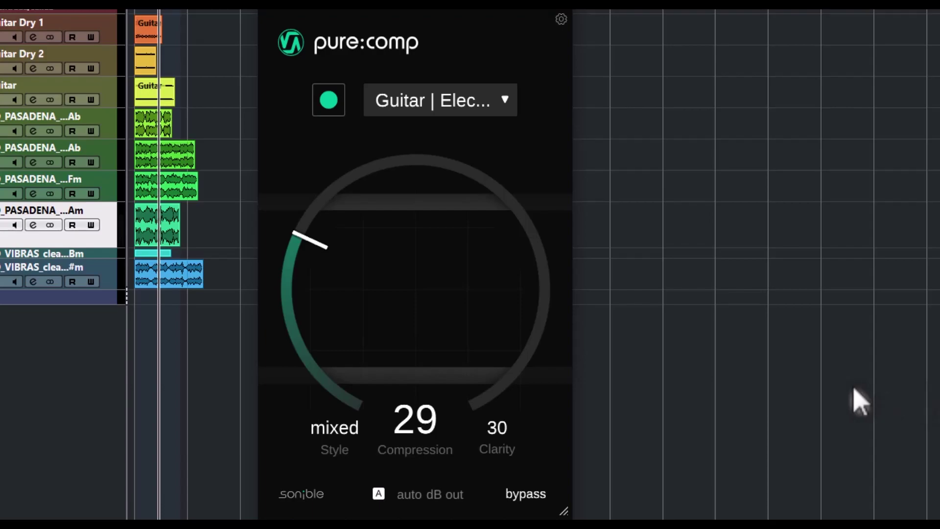
click(335, 452)
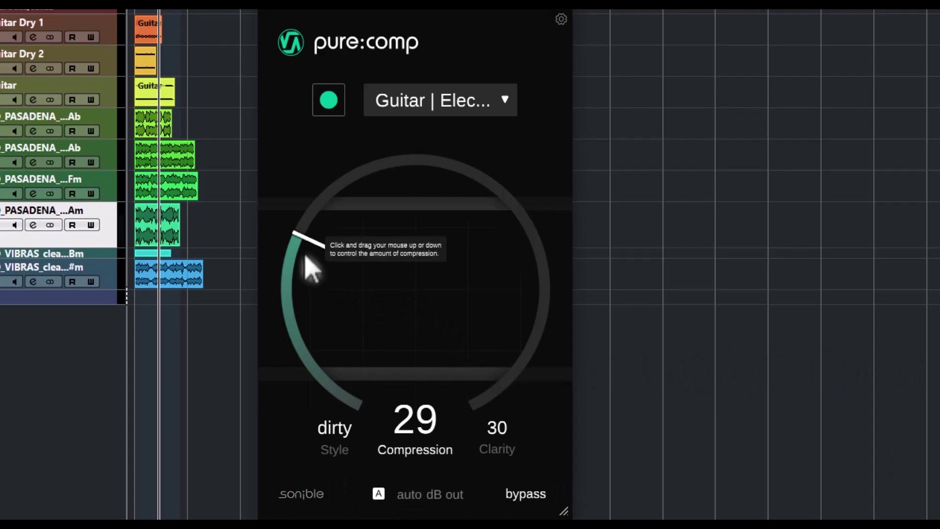
drag(308, 247, 359, 248)
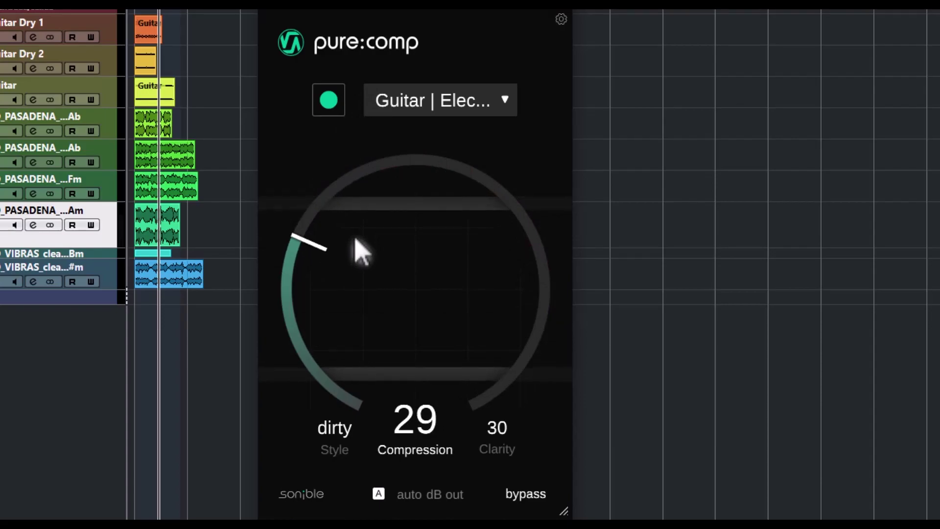
click(341, 461)
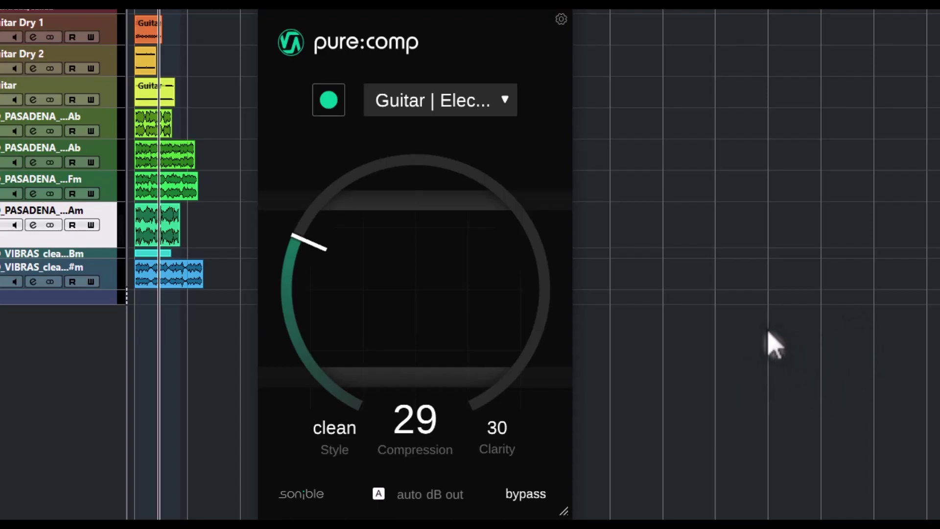
Try switching automatic output gain off and adjusting the output level manually, and re-enable auto gain
mouse_move(505, 465)
click(379, 494)
click(379, 494)
drag(417, 492, 391, 505)
click(379, 495)
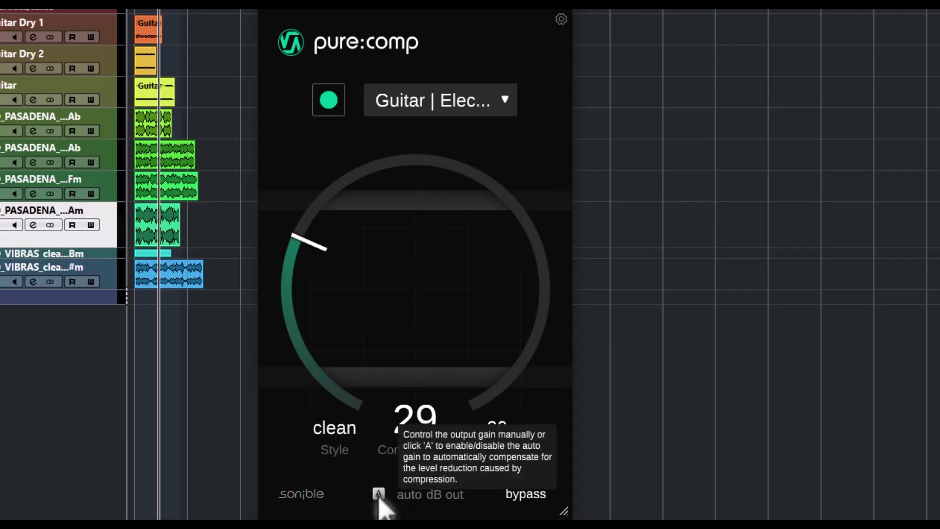
Compare the guitar loop with and without compression by toggling the plug-in's bypass, leaving the plug-in active
click(520, 496)
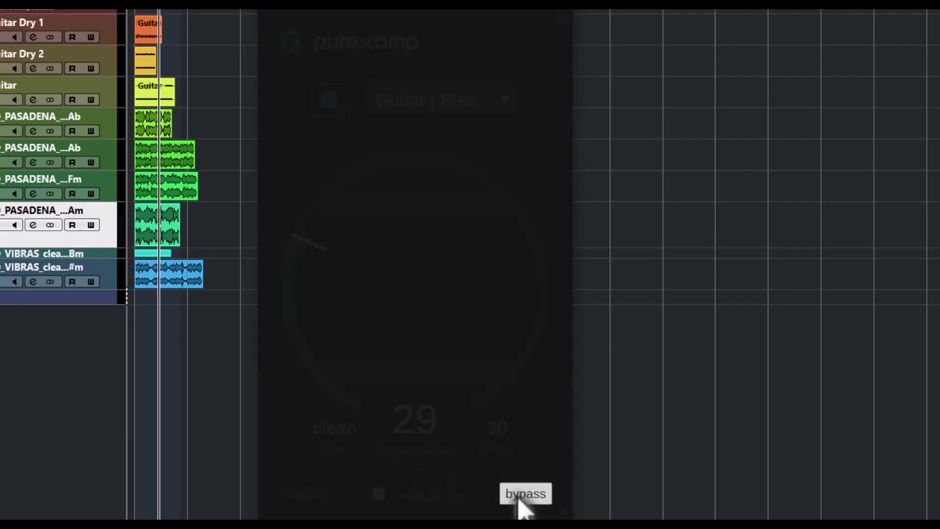
click(519, 497)
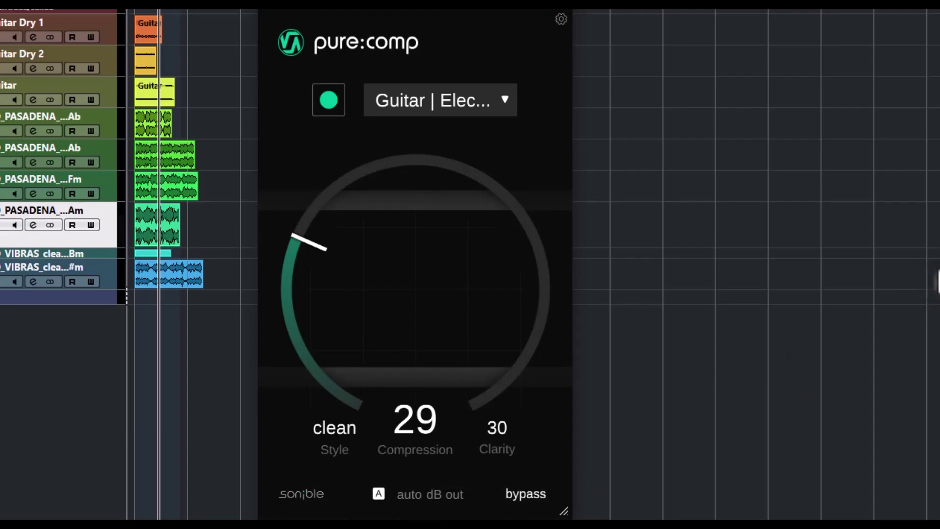
click(539, 494)
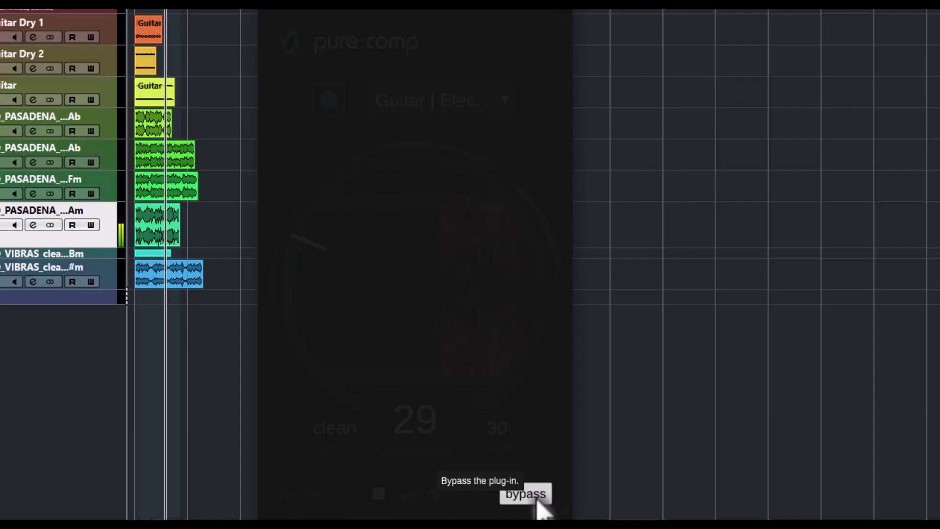
click(537, 500)
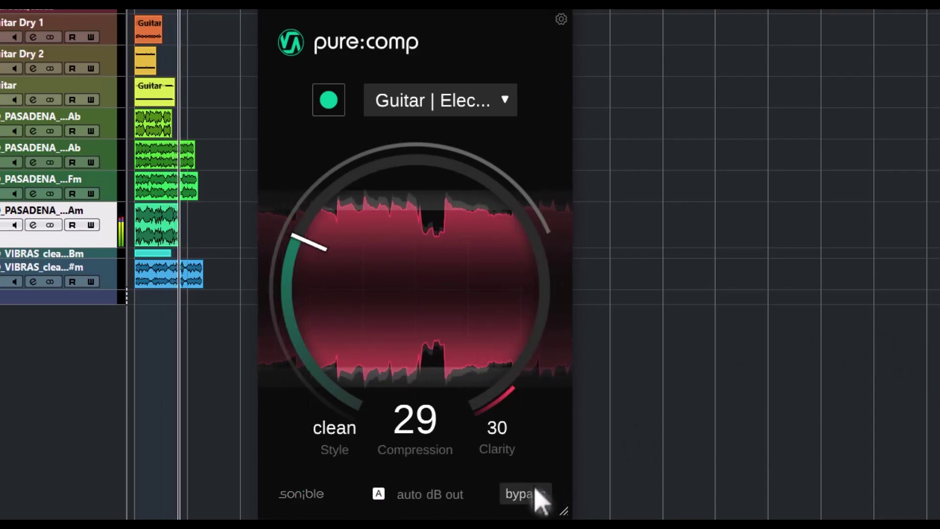
click(536, 499)
click(536, 500)
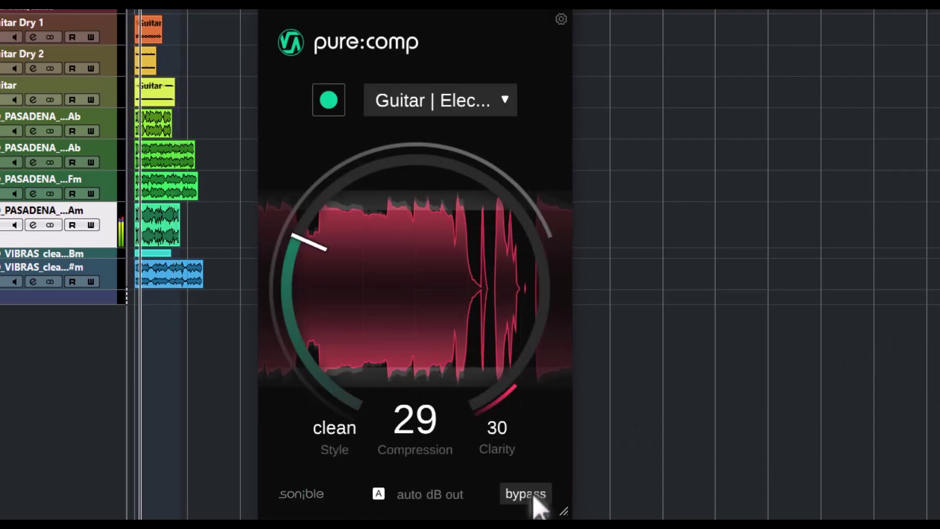
Raise the compression to 100 and audition the mixed and dirty styles during playback, returning to clean
drag(346, 308, 346, 147)
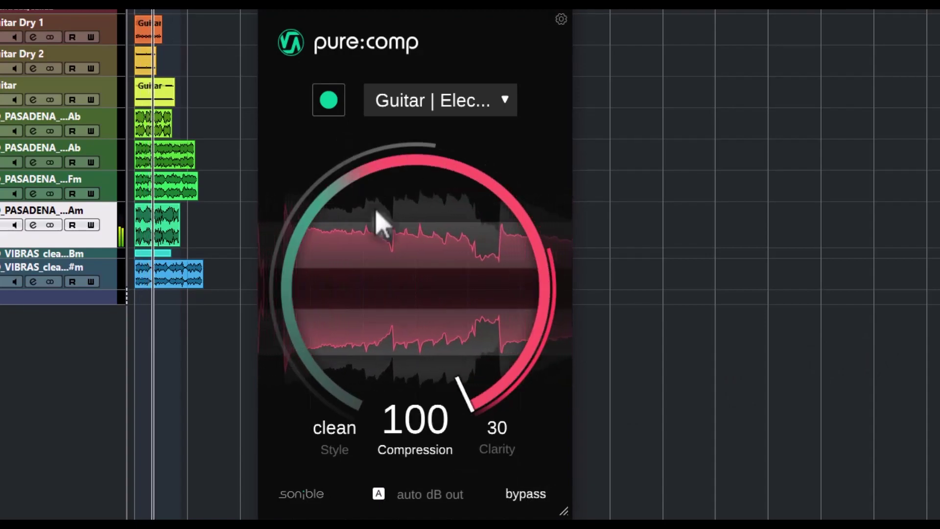
click(344, 453)
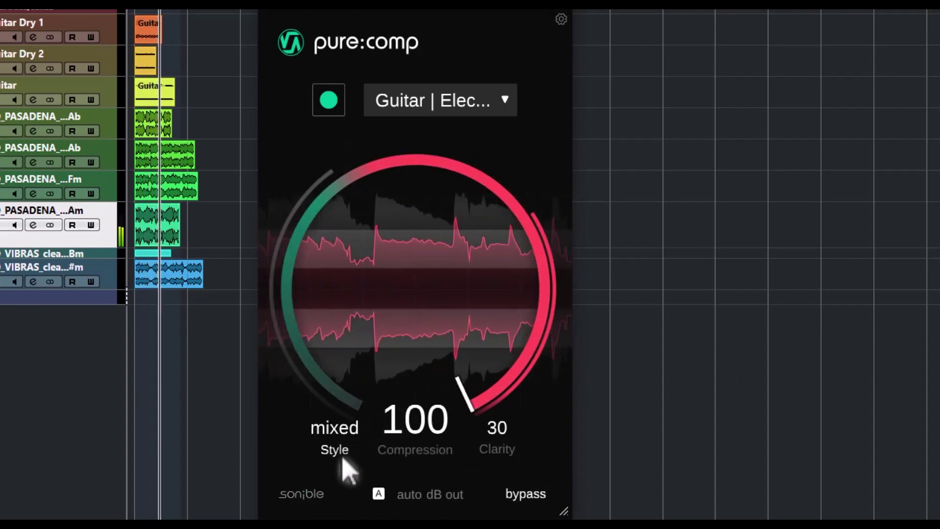
mouse_move(346, 469)
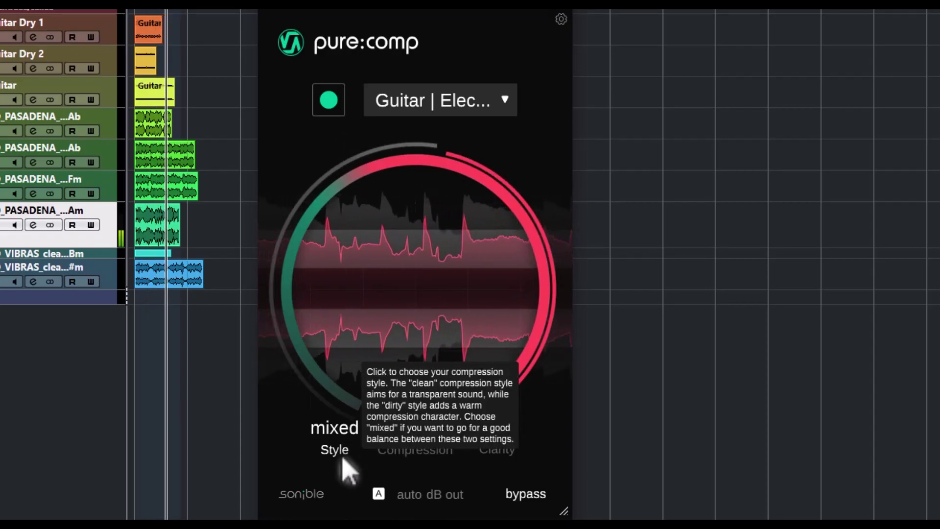
click(344, 460)
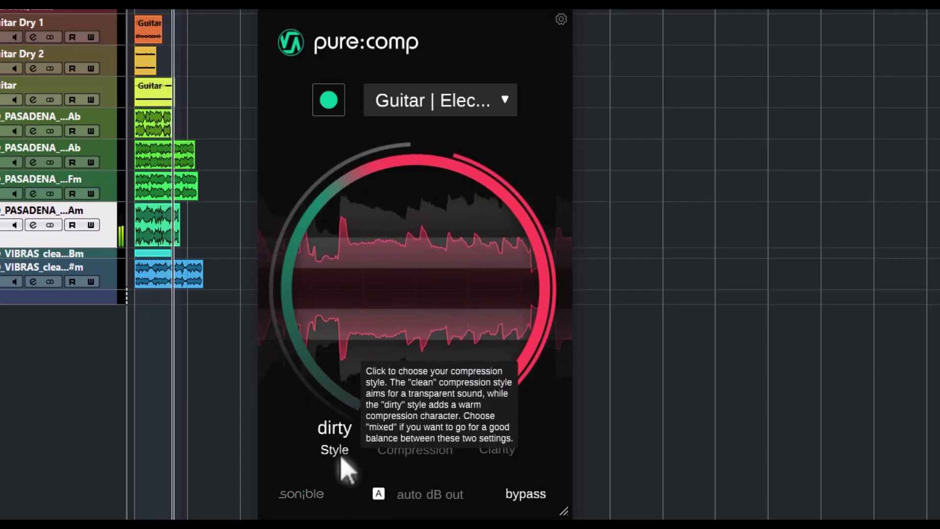
click(345, 462)
Set clarity and compression to 100 and audition the mixed and dirty styles again, ending on clean
drag(470, 351, 508, 246)
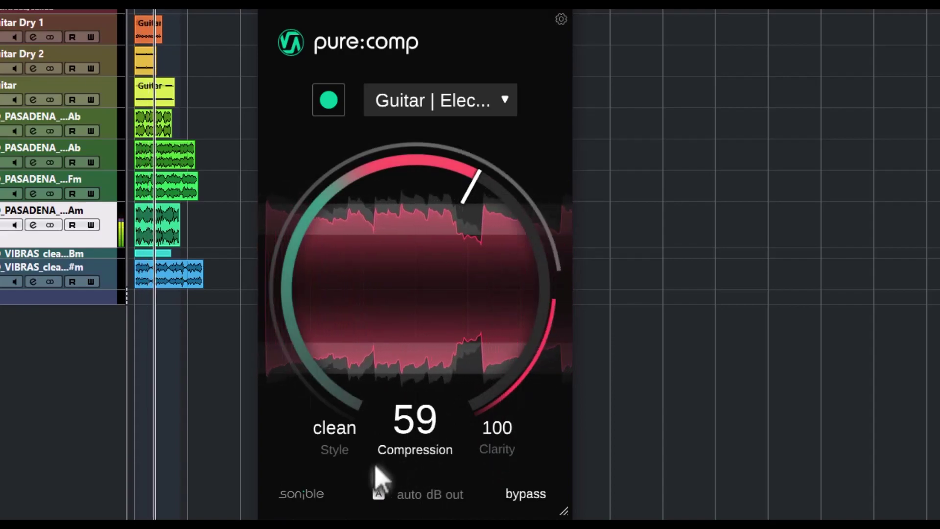
drag(422, 426, 430, 289)
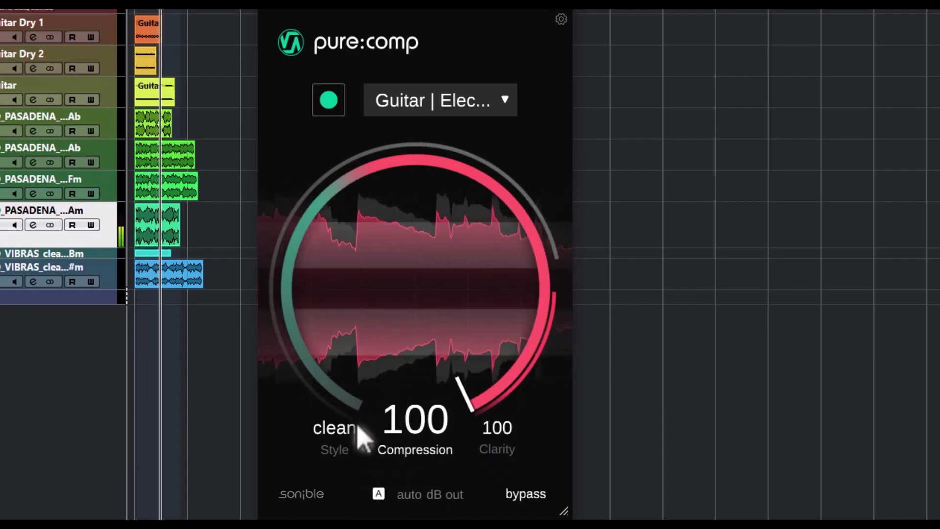
click(347, 451)
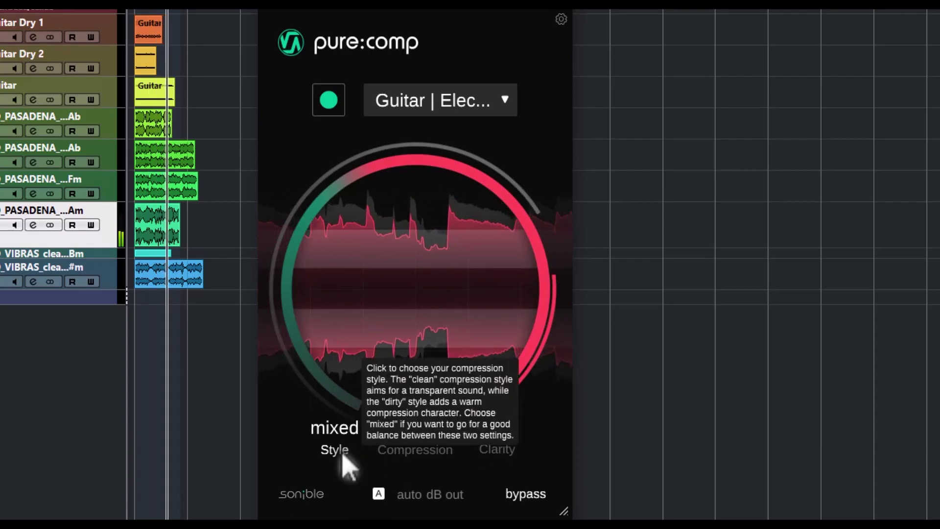
click(343, 456)
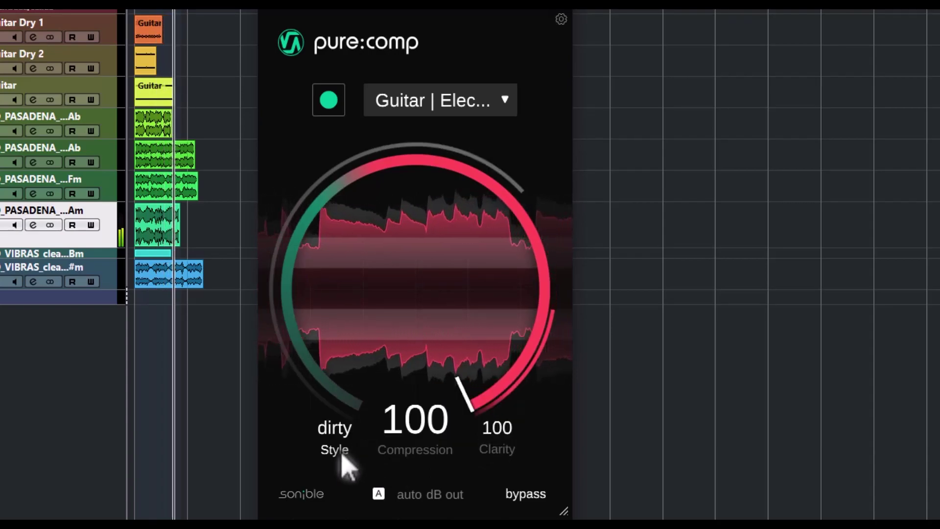
click(346, 464)
Lower the compression to 34, shrink the plug-in window, and vary the compression amount until it reaches 68
drag(464, 272, 430, 390)
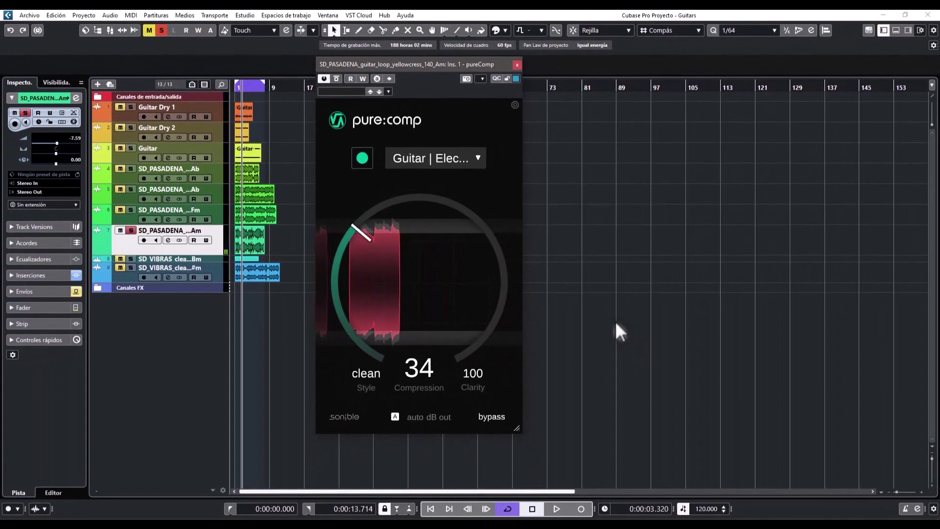
drag(515, 426, 462, 368)
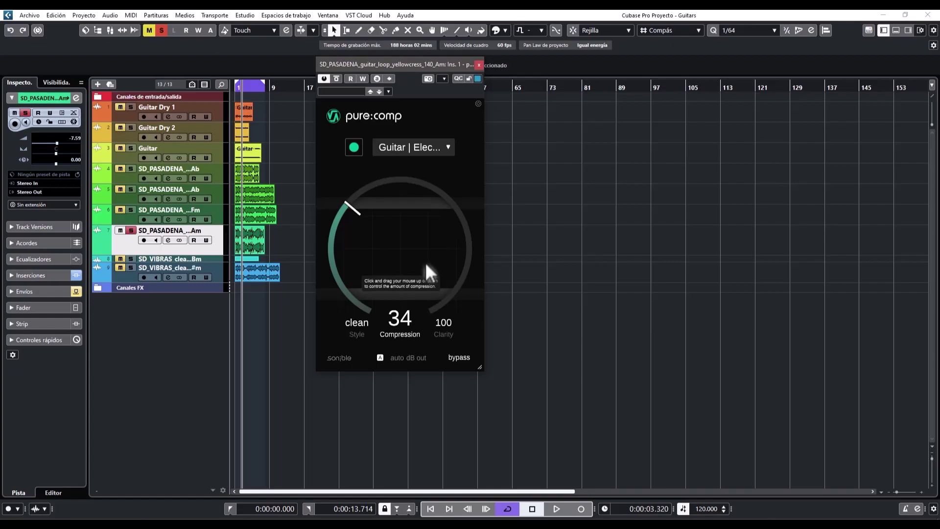
drag(380, 228, 359, 301)
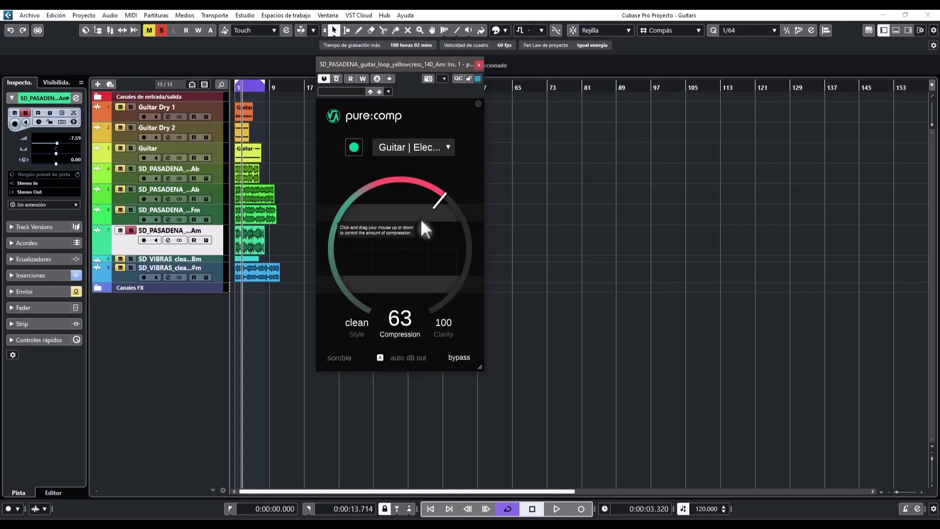
drag(417, 211, 416, 204)
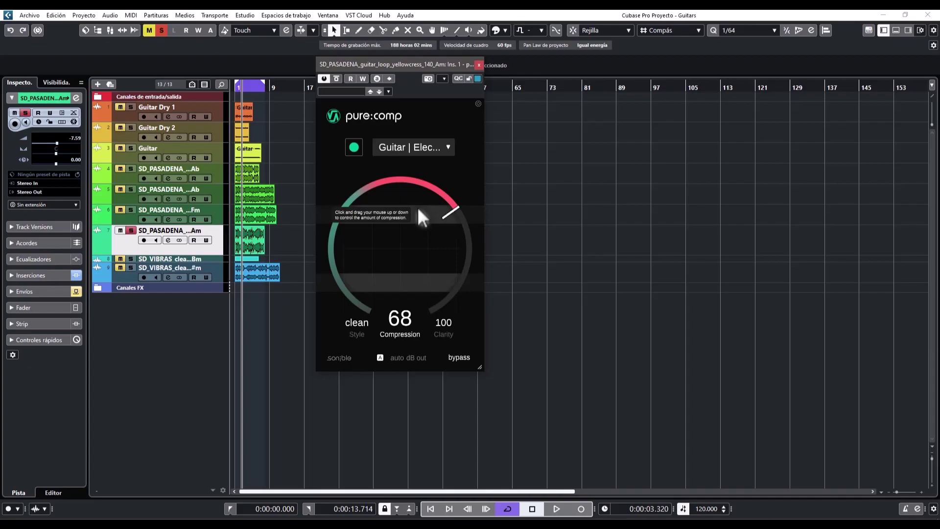